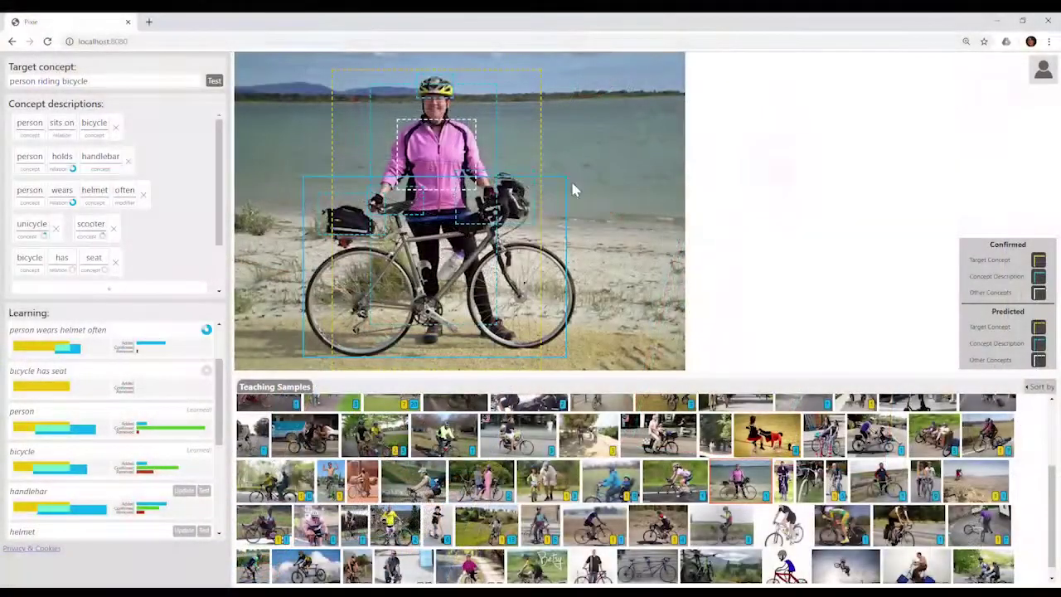
- On the image of the woman behind her bicycle, confirm the predicted person and remove the predicted jacket box and the extra handlebar-area box
mouse_move(464, 99)
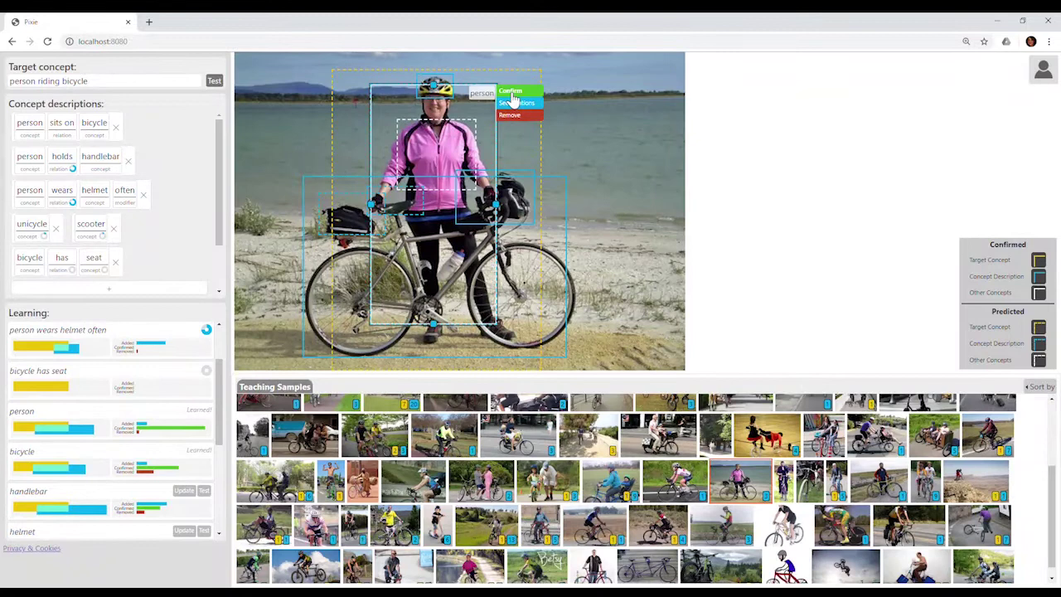
mouse_move(432, 168)
click(489, 150)
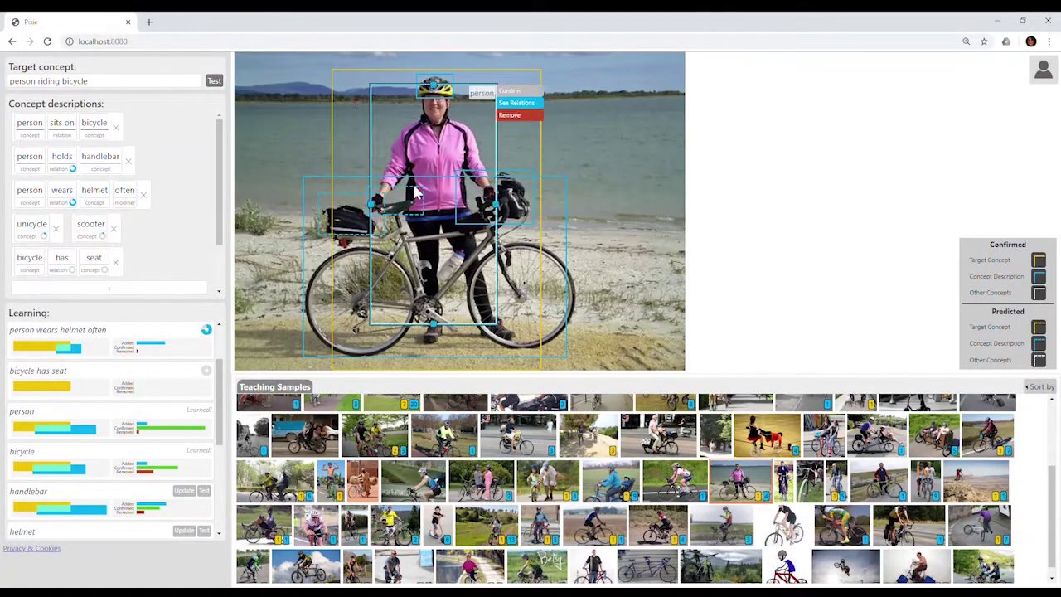
mouse_move(414, 204)
click(439, 216)
mouse_move(517, 104)
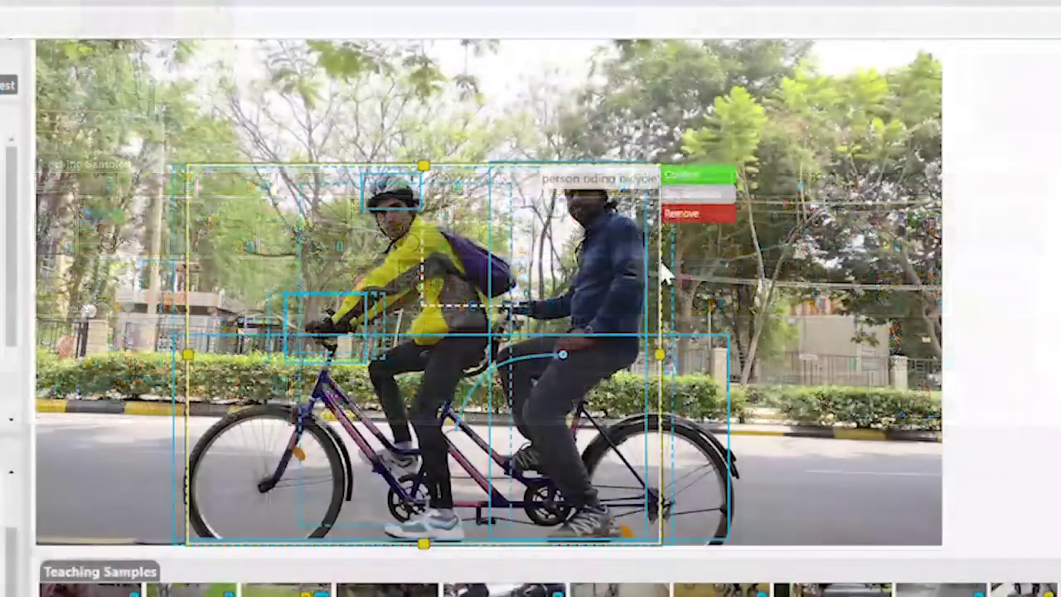
- Confirm the predicted "person riding bicycle" box on the image of two men on a tandem
click(680, 177)
click(681, 215)
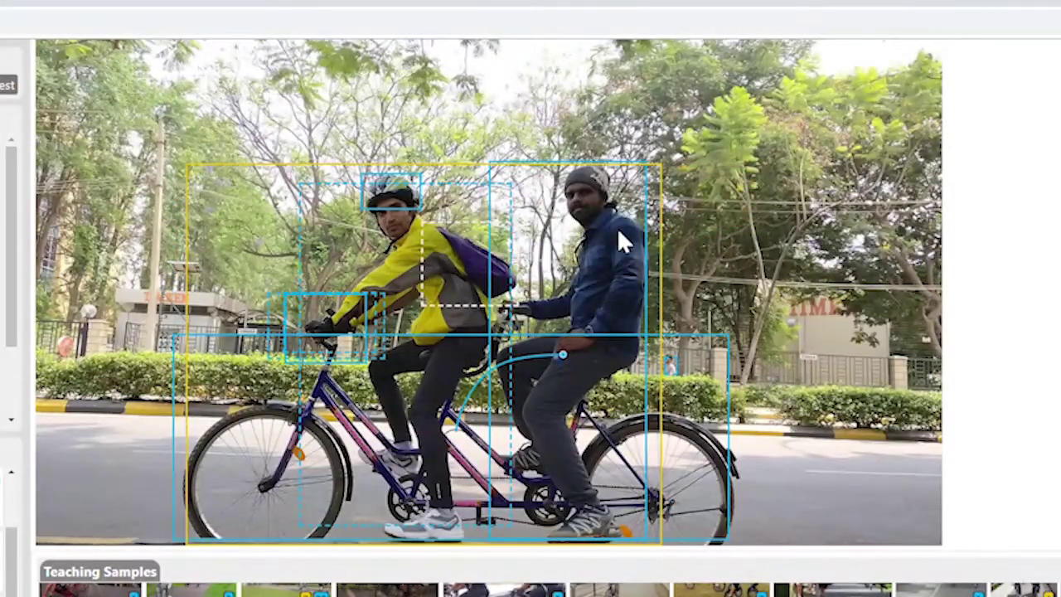
mouse_move(441, 263)
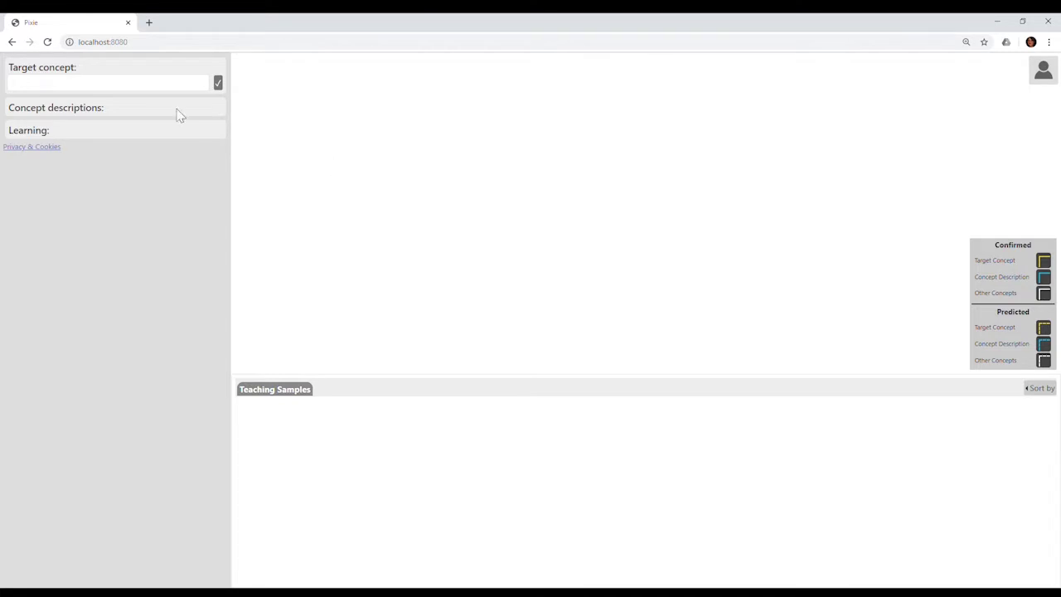
- Set the target concept to "person riding bicycle" and open the teaching sample of a cyclist riding near a wheelchair user on the street
click(129, 85)
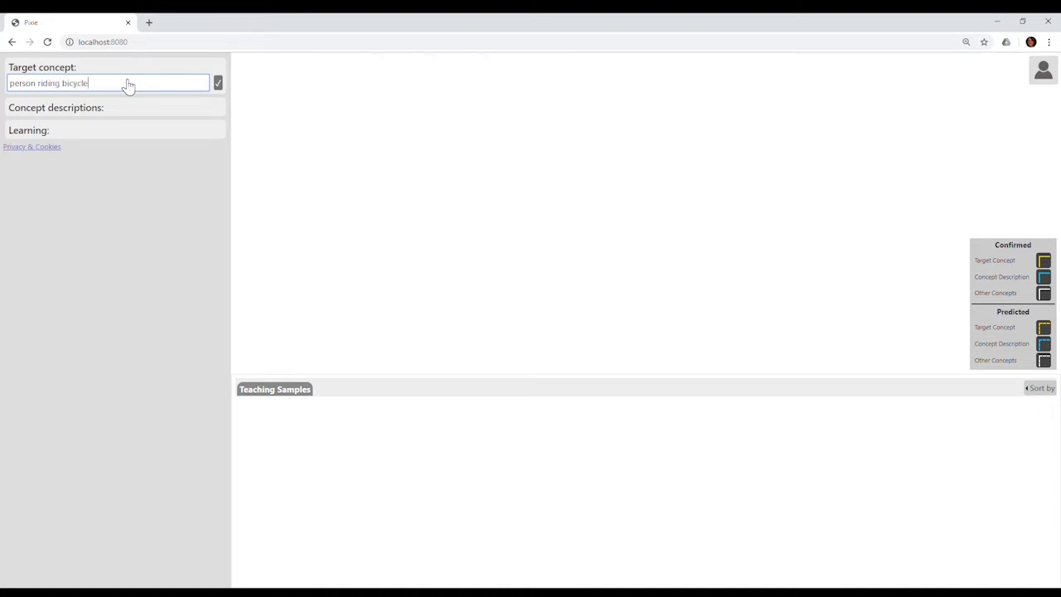
key(Return)
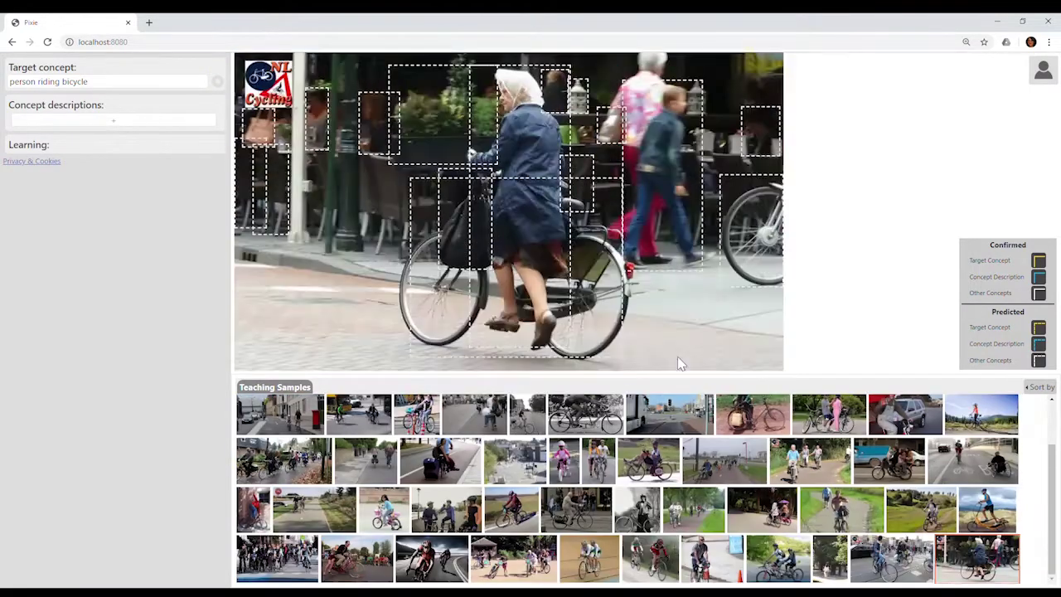
scroll(368, 473, down, 1)
scroll(561, 472, up, 1)
click(992, 529)
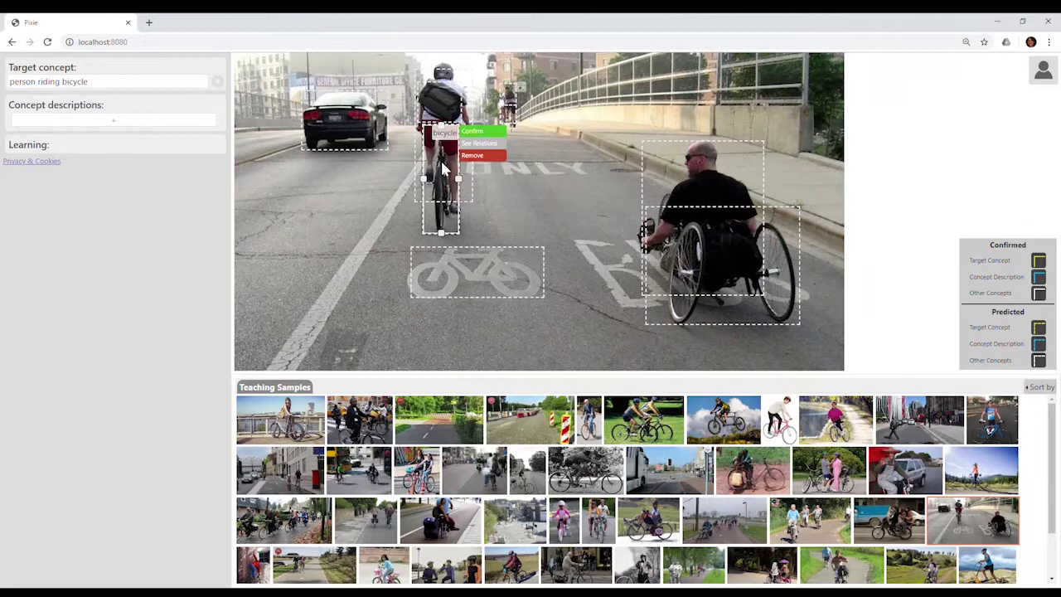
mouse_move(361, 125)
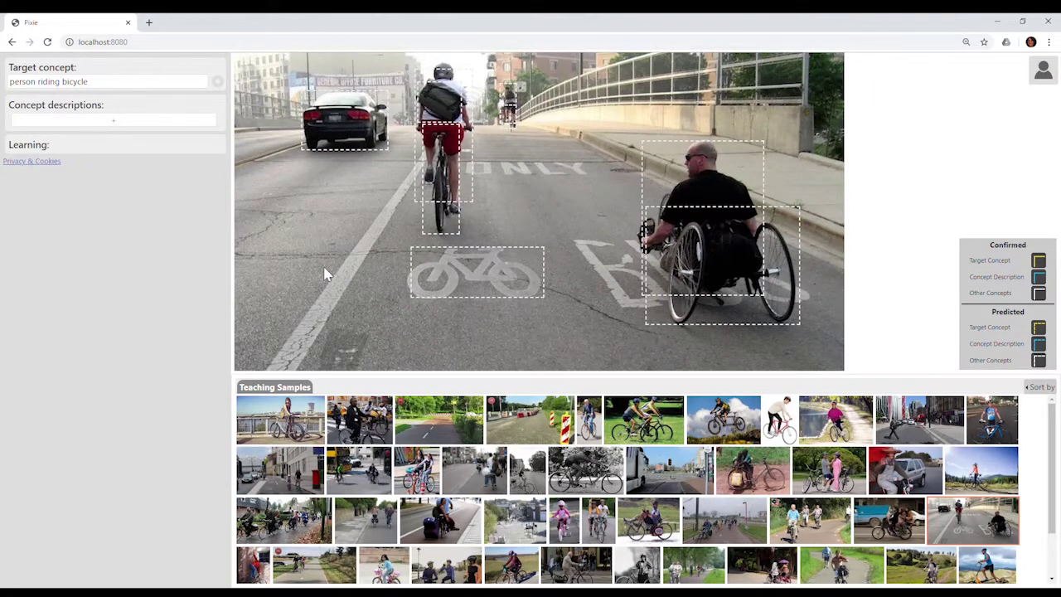
- Add the concept description "helmet"
click(99, 121)
text(helmet)
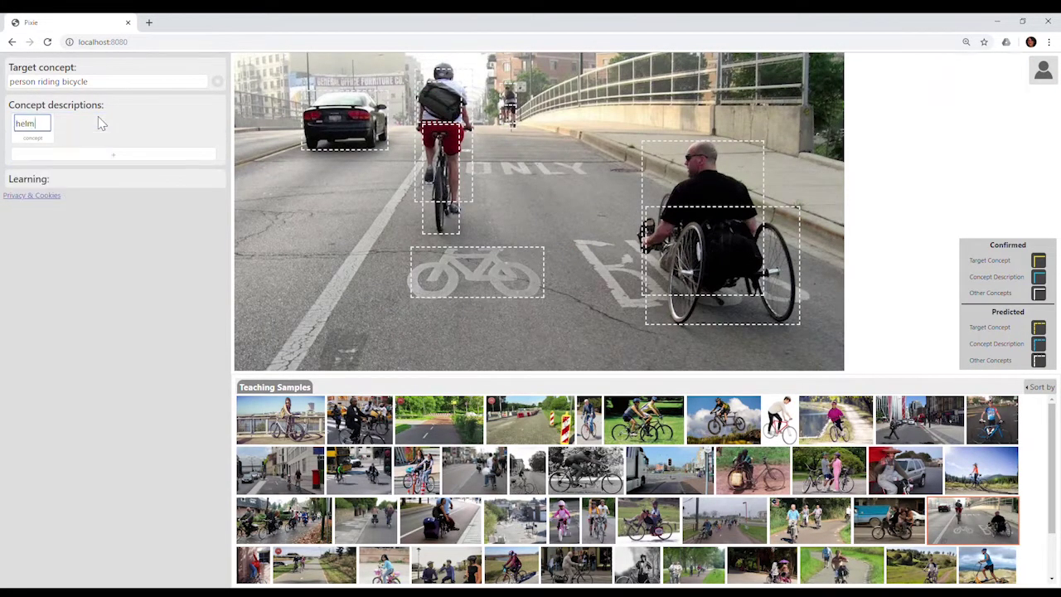
key(Return)
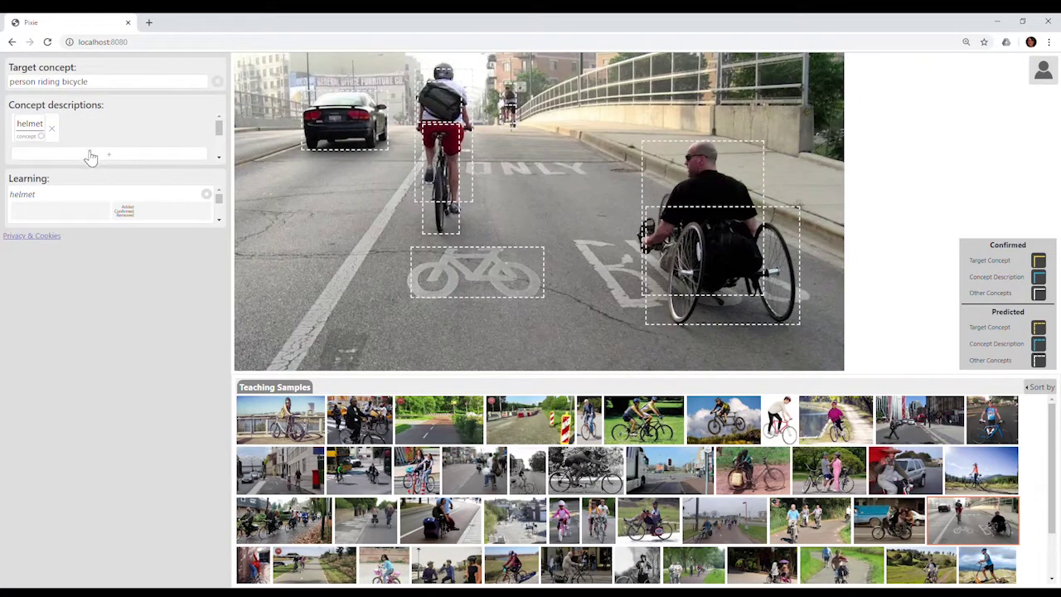
- Add the concept description "person holds handlebar" with the modifier "often"
click(90, 155)
text(person)
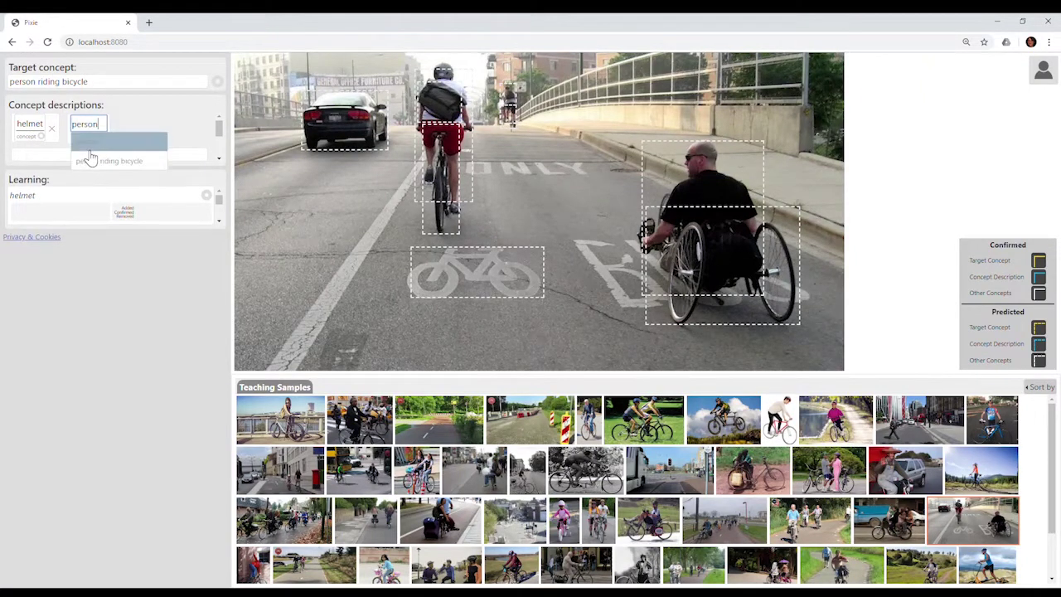
key(Tab)
text(holds)
key(Tab)
text(handlebar)
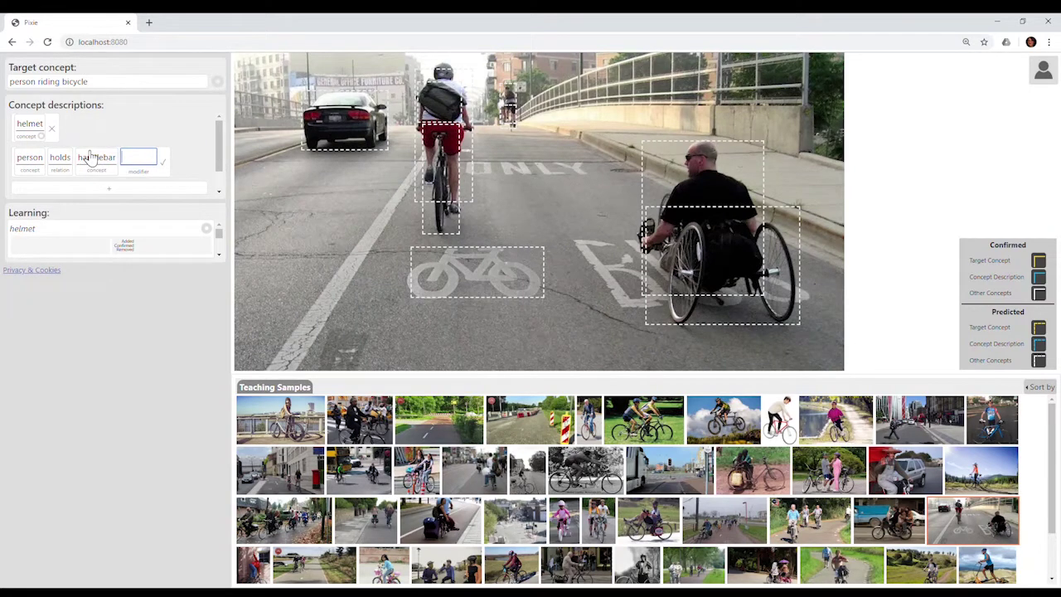
text( often)
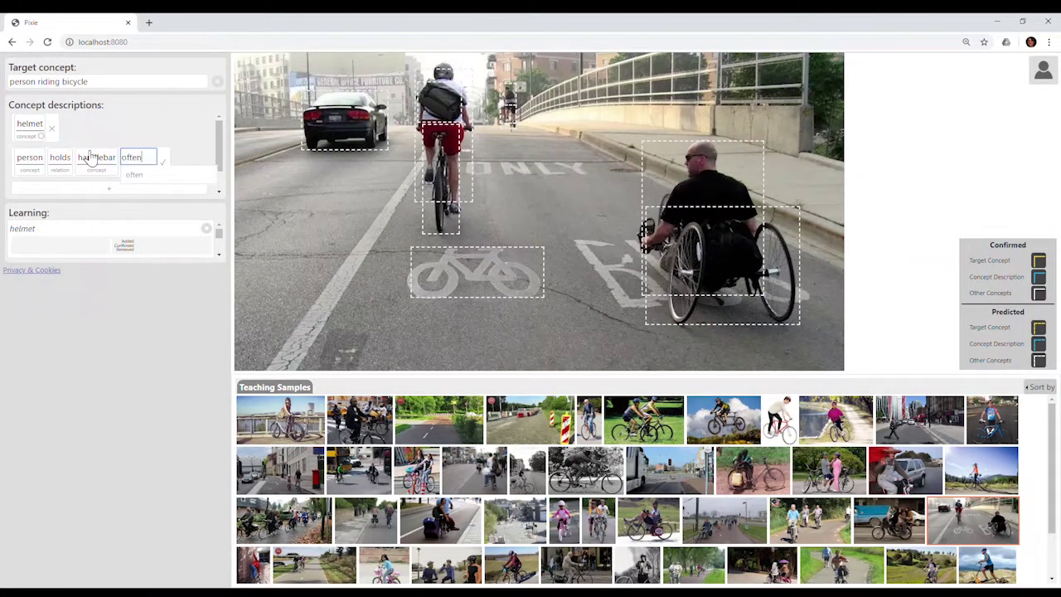
key(Return)
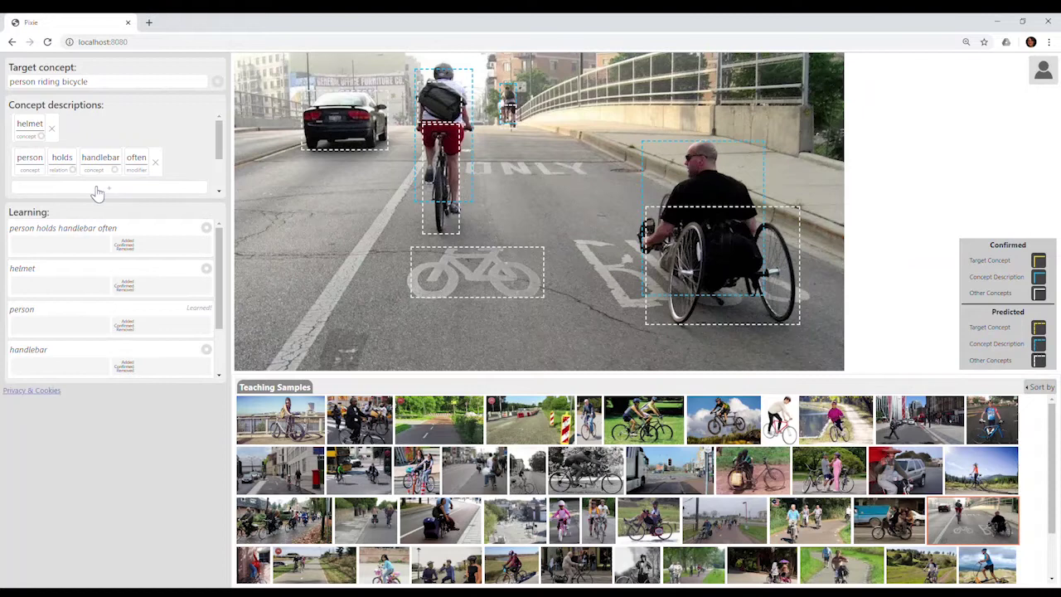
- Add the concept description "bicycle has wheel" with the modifier "x2"
click(97, 189)
text(bicycle has wheel )
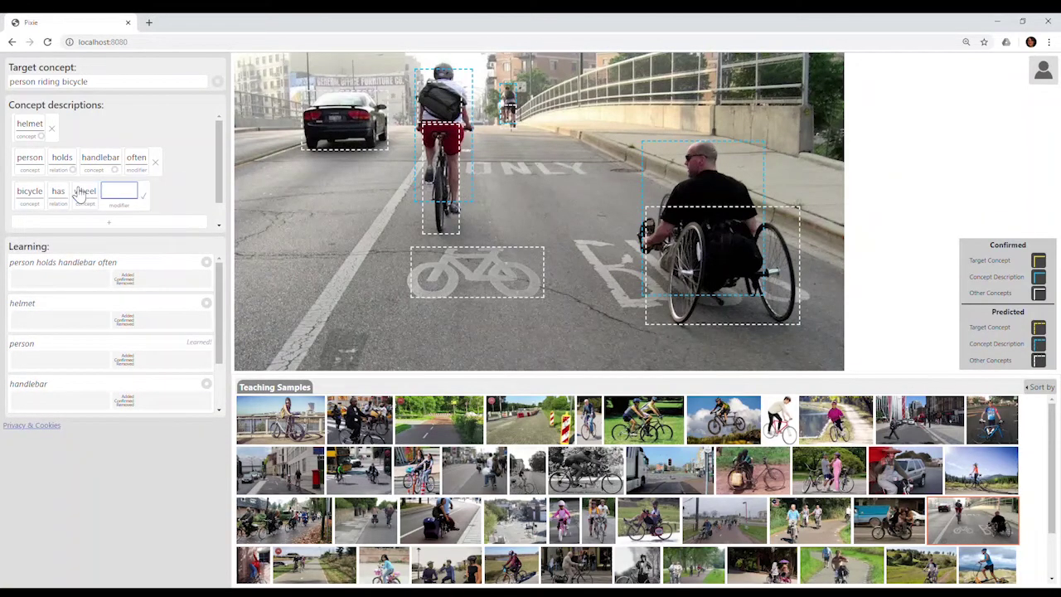
text(x2)
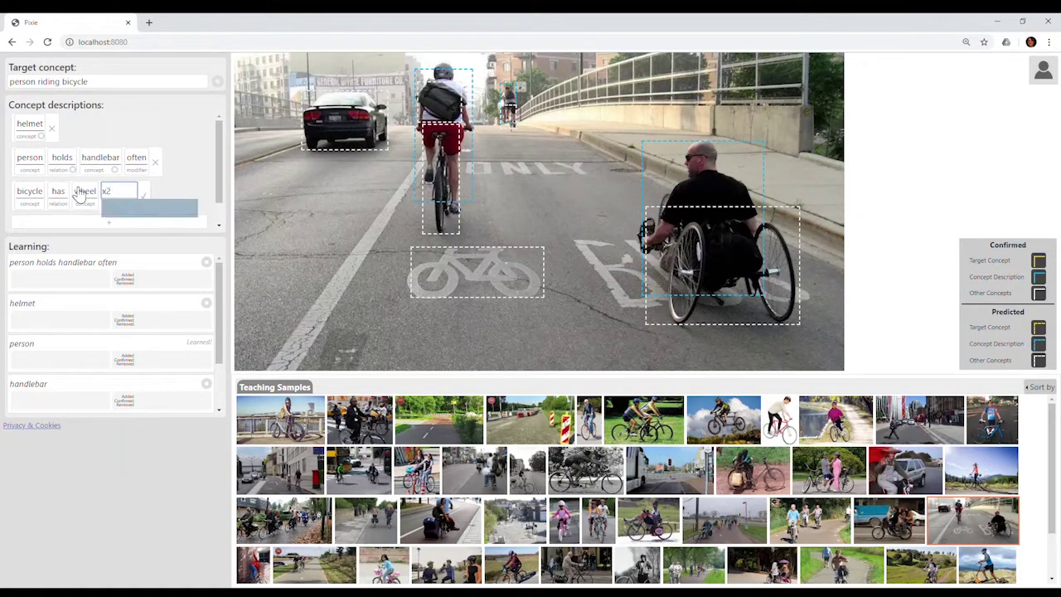
key(Return)
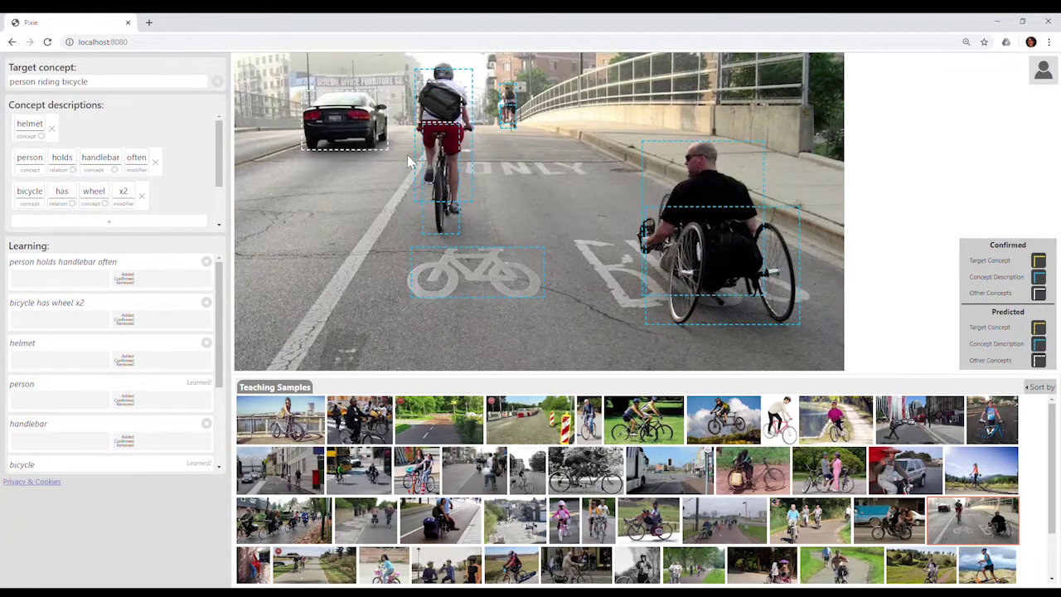
- Draw a box around the rear wheel of the cyclist's bicycle and label it "wheel"
mouse_move(418, 155)
mouse_move(431, 120)
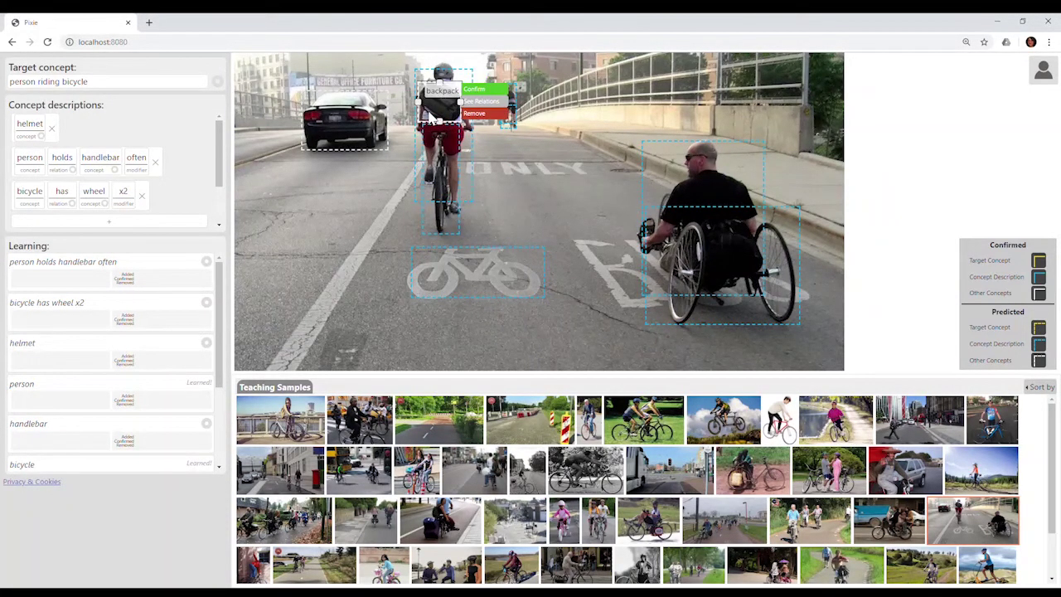
mouse_move(356, 128)
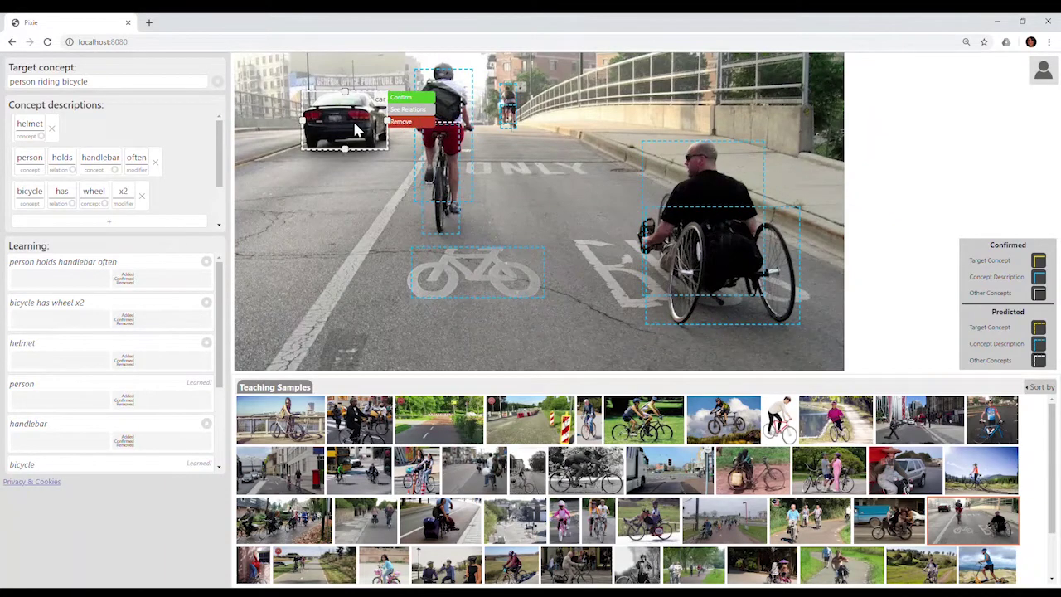
scroll(166, 273, down, 1)
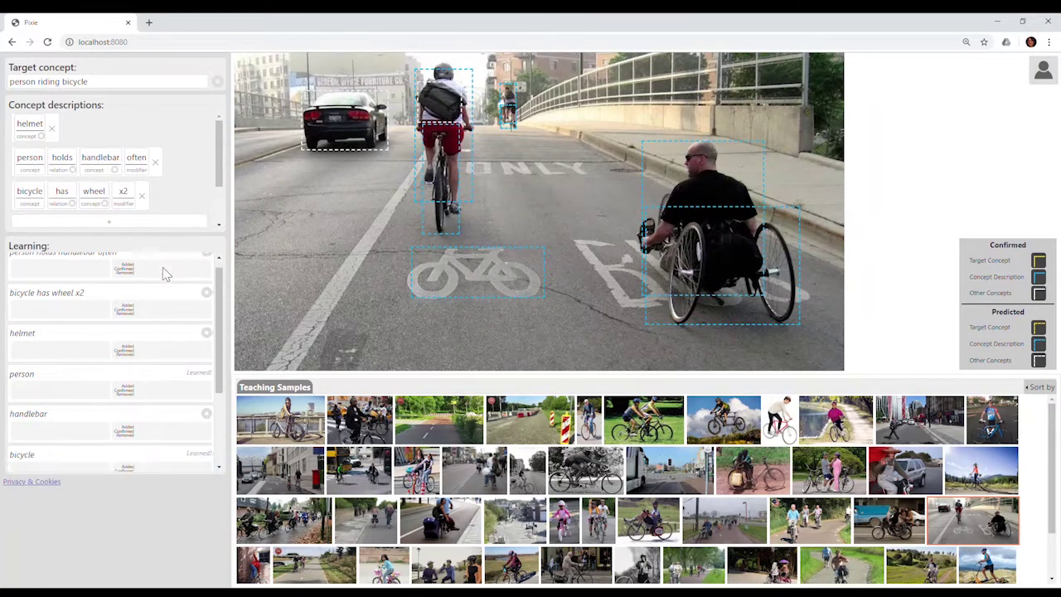
scroll(166, 273, down, 2)
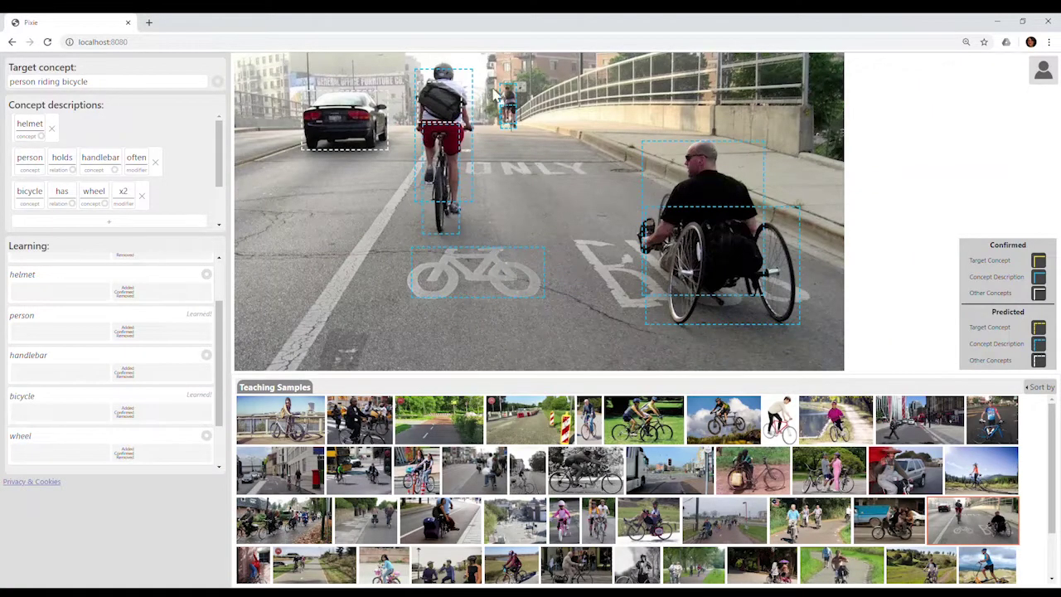
click(433, 164)
drag(432, 162, 448, 236)
text(wheel)
key(Return)
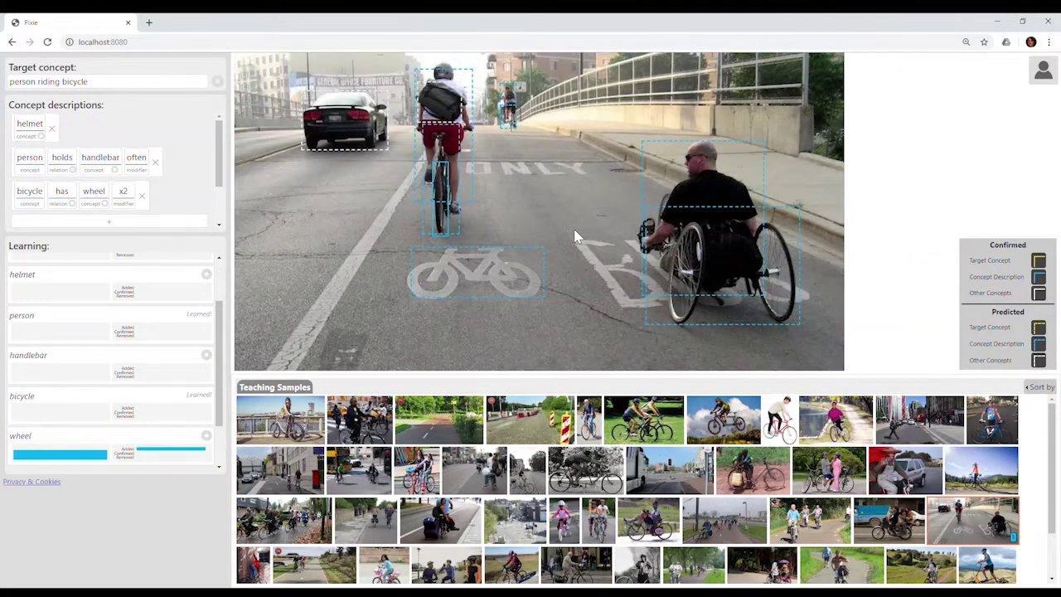
- Draw a box around each of the wheelchair's two large wheels and label both "wheel"
drag(707, 336, 669, 222)
text(wheel)
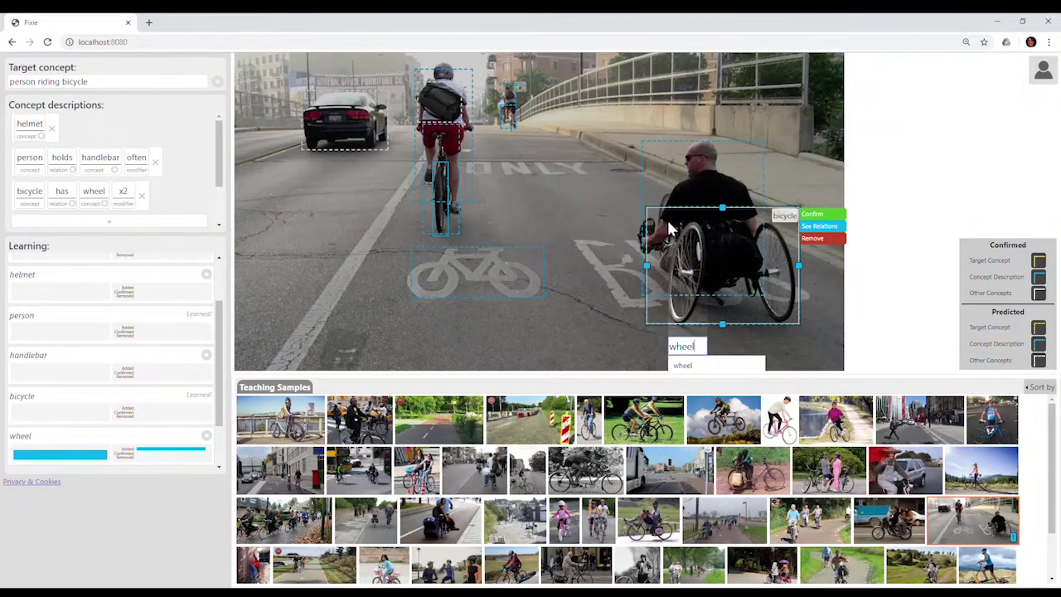
key(Return)
click(763, 266)
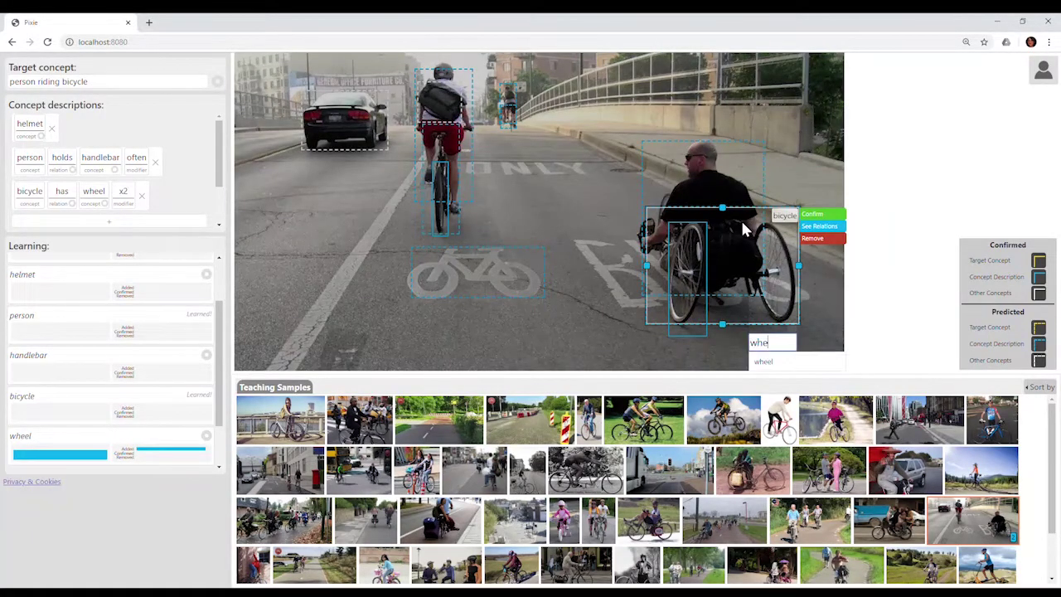
- Draw a box around the cyclist's head and label it "helmet"
drag(427, 78, 456, 63)
text(helmet)
key(Return)
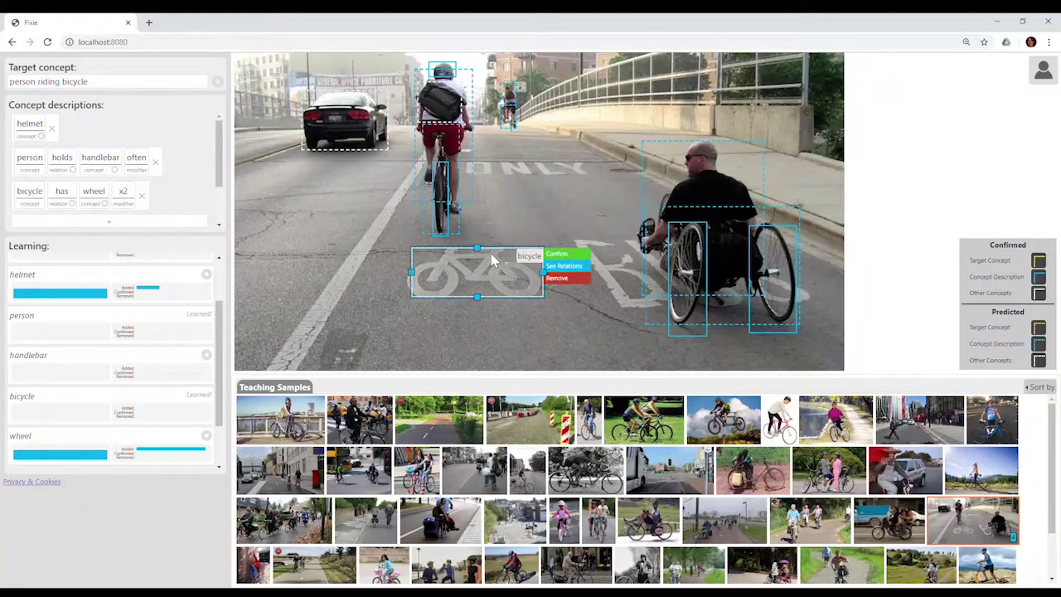
- Confirm the predicted person boxes on the wheelchair user and the cyclist, and the predicted bicycle under the cyclist
mouse_move(675, 319)
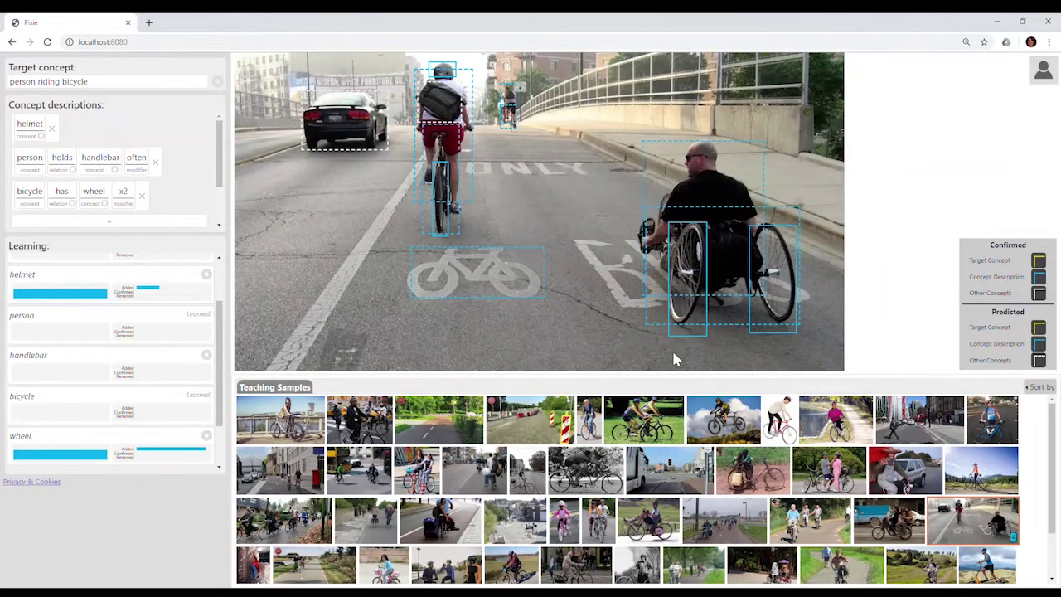
click(778, 150)
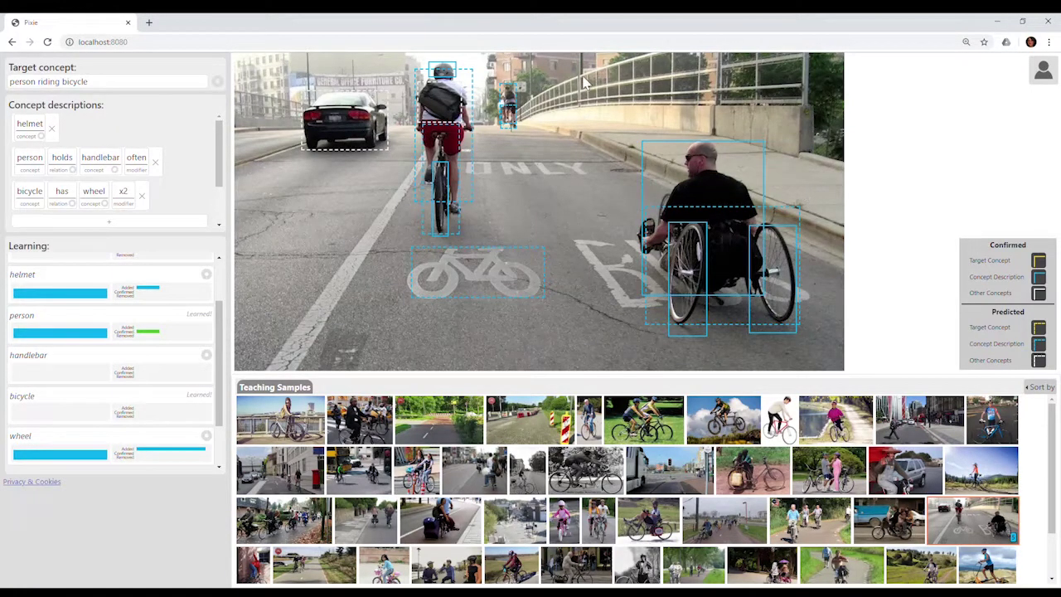
click(487, 130)
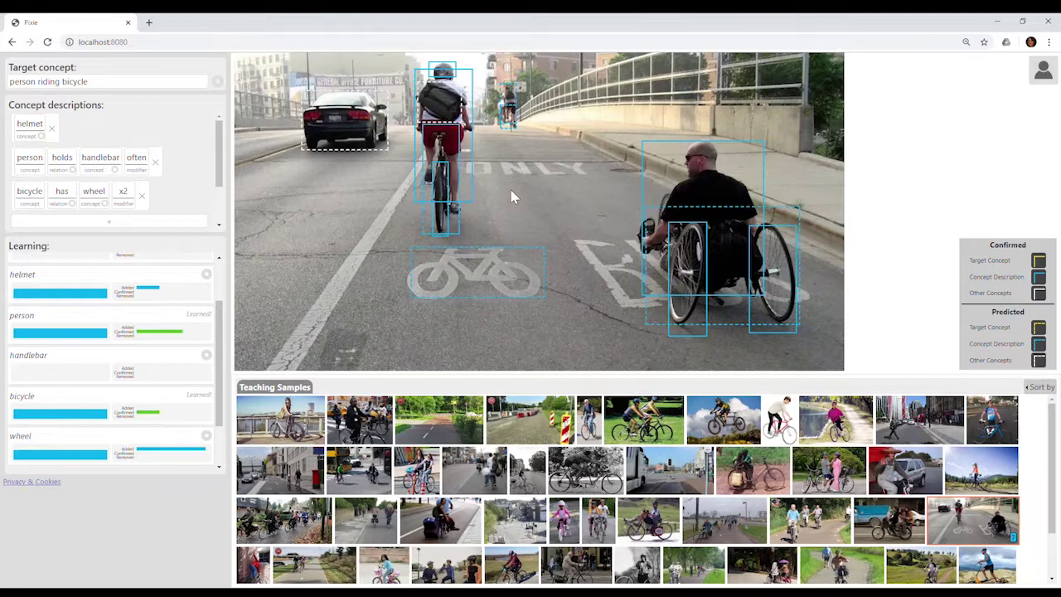
- Link the cyclist's bicycle to its wheel with the "has" relation and label the region enclosing rider and bicycle as "person riding bicycle"
mouse_move(448, 158)
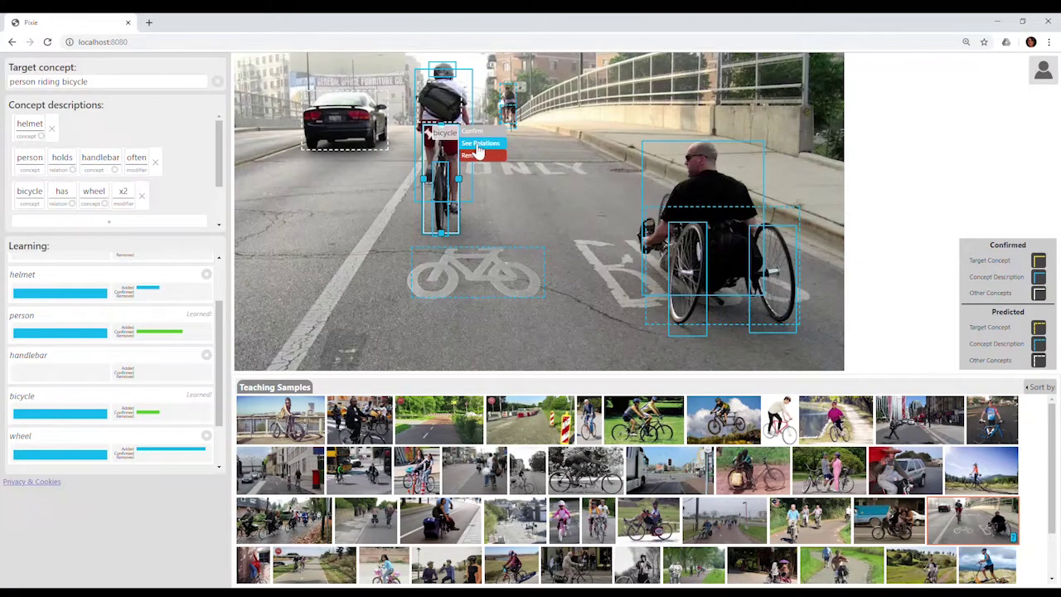
click(478, 145)
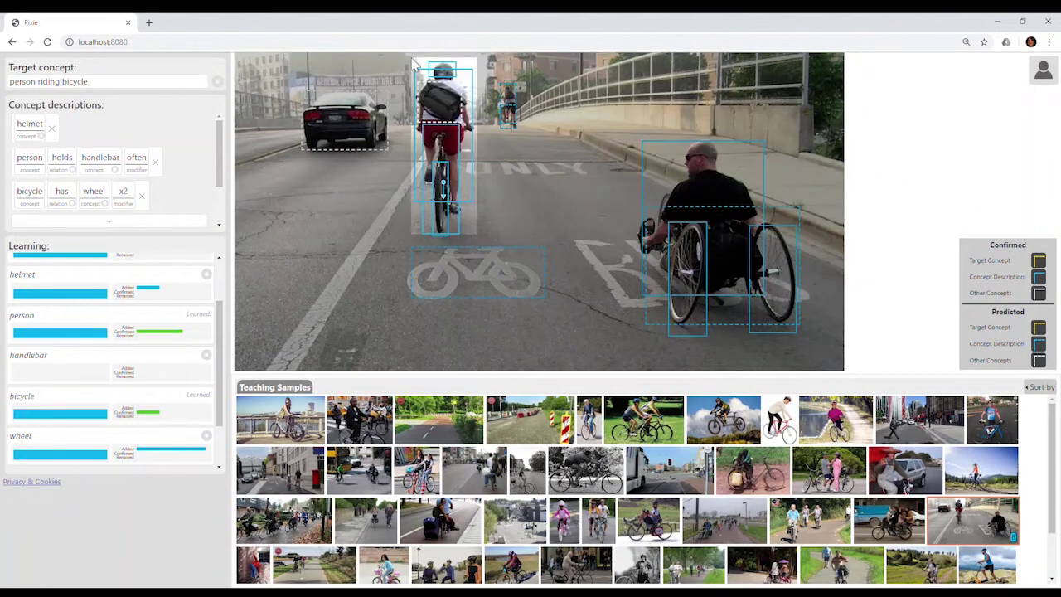
click(447, 262)
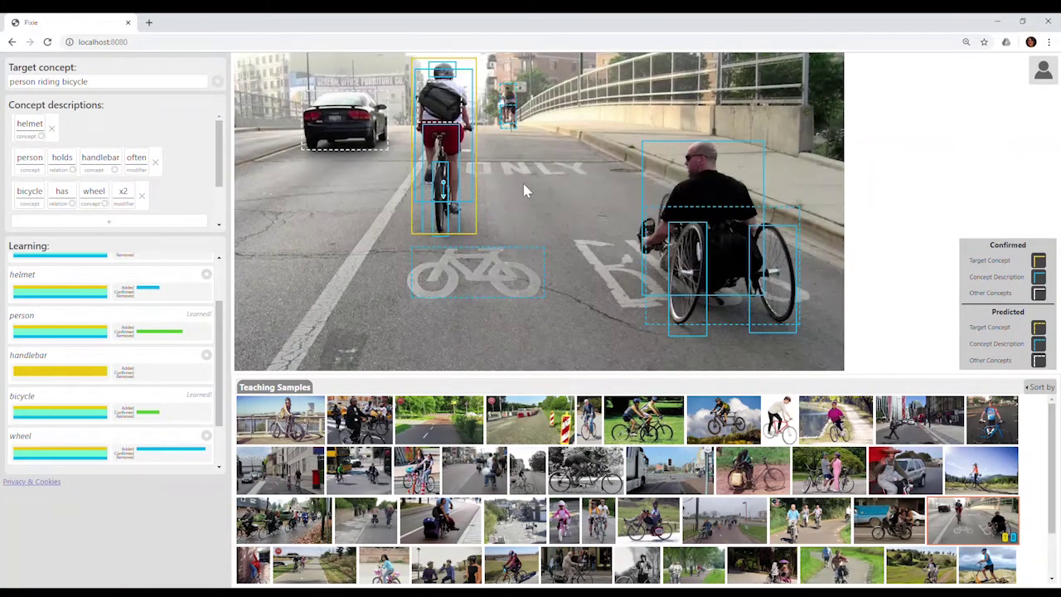
- Remove the predicted bicycle box from the bicycle symbol painted on the road
click(531, 266)
click(557, 279)
click(670, 245)
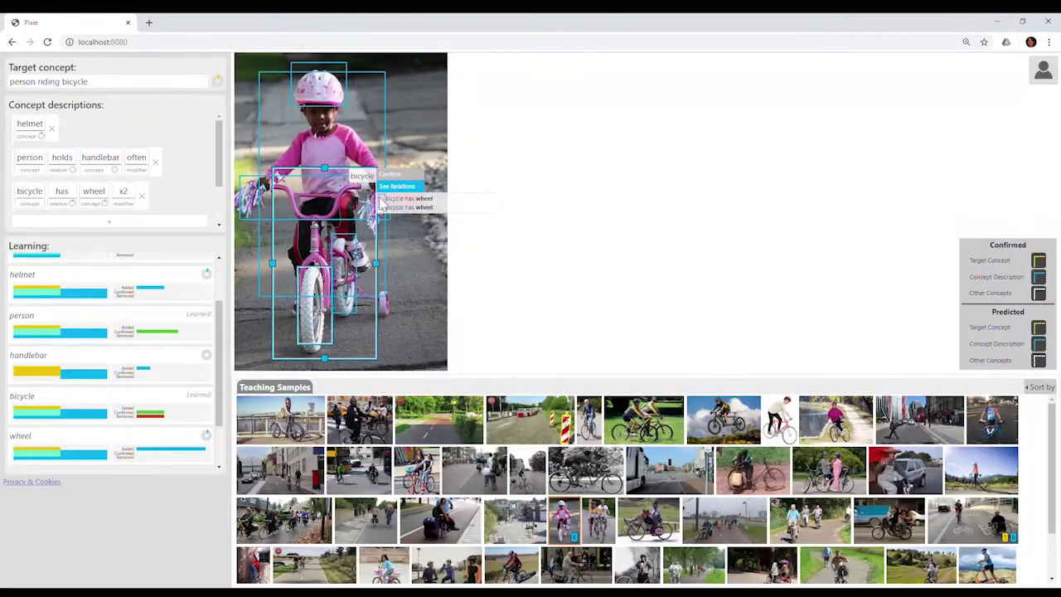
- On the image of the girl in the pink helmet, box her together with her bicycle and label it "person riding bicycle"
drag(247, 64, 431, 364)
key(Right)
key(Return)
drag(296, 71, 331, 93)
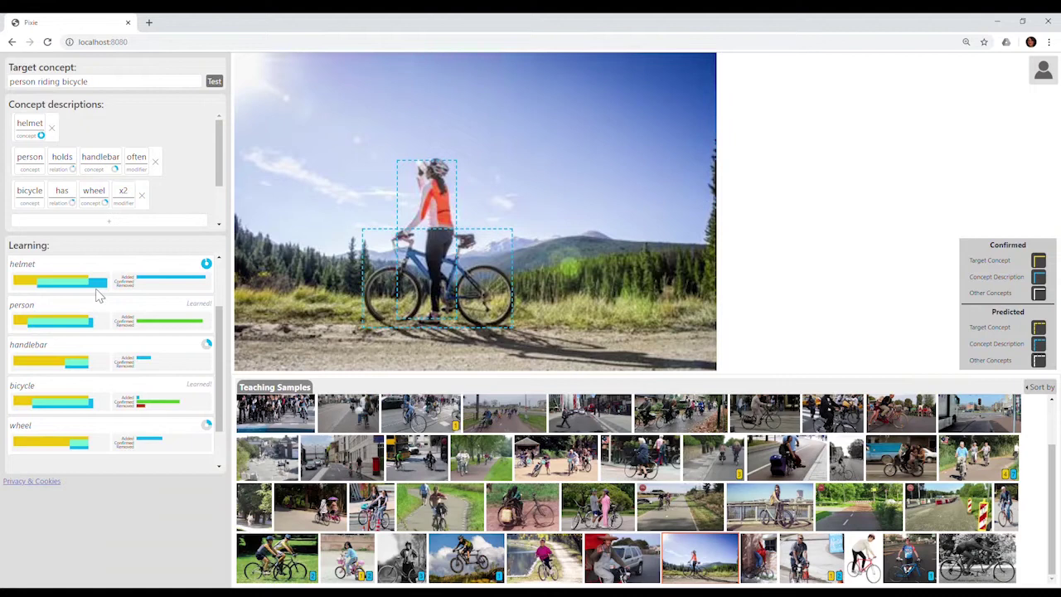
- Reorder the teaching samples by the target-concept portion of the helmet learning chart
click(28, 283)
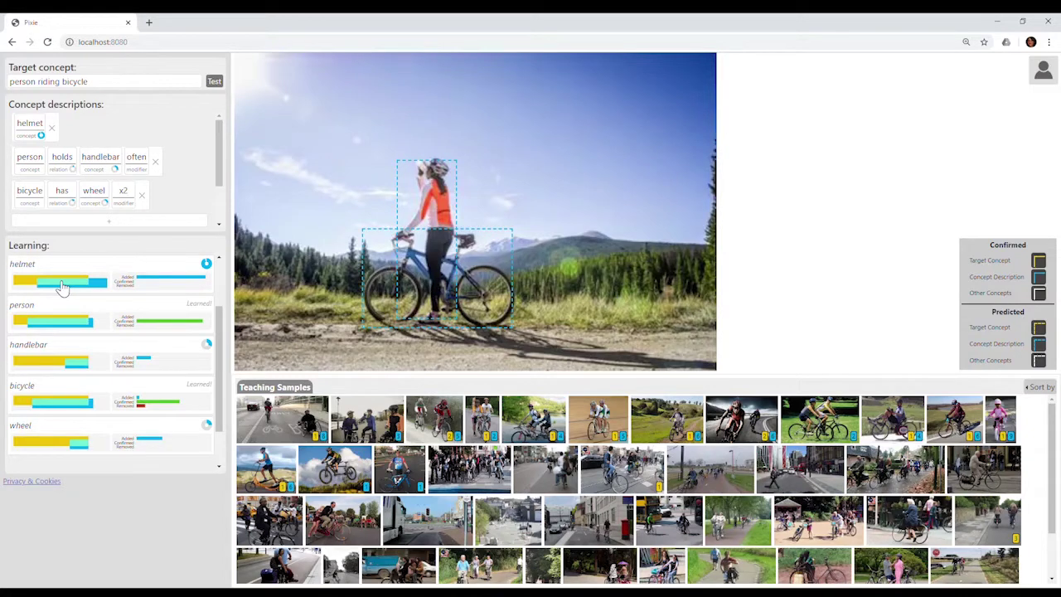
- Reorder the teaching samples by the overlap portion of the helmet chart and box the helmet of the woman standing over the blue bicycle as "helmet"
click(61, 286)
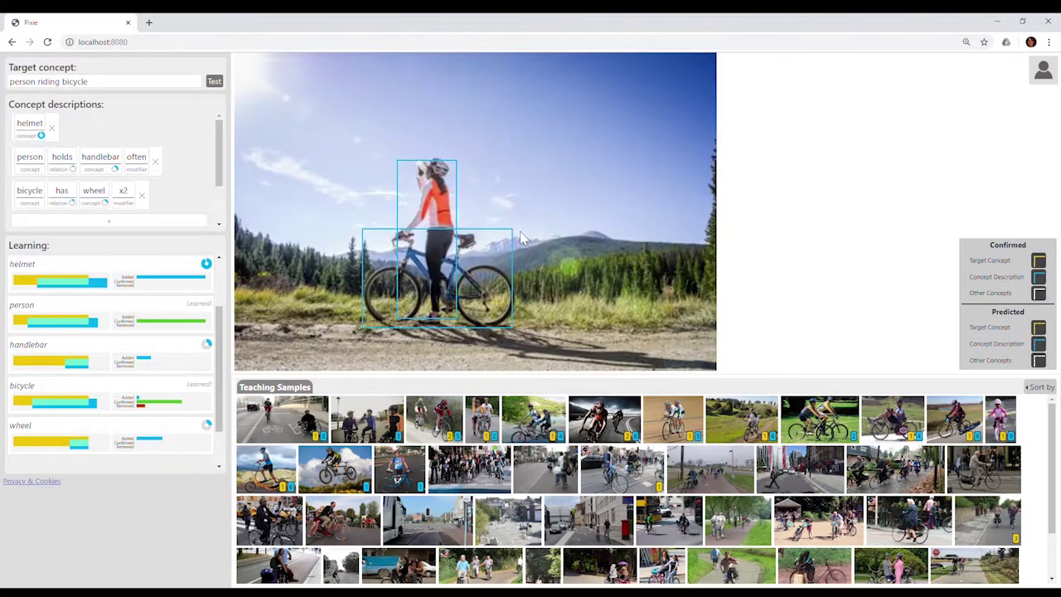
click(430, 170)
drag(430, 167, 452, 182)
text(helmet)
key(Return)
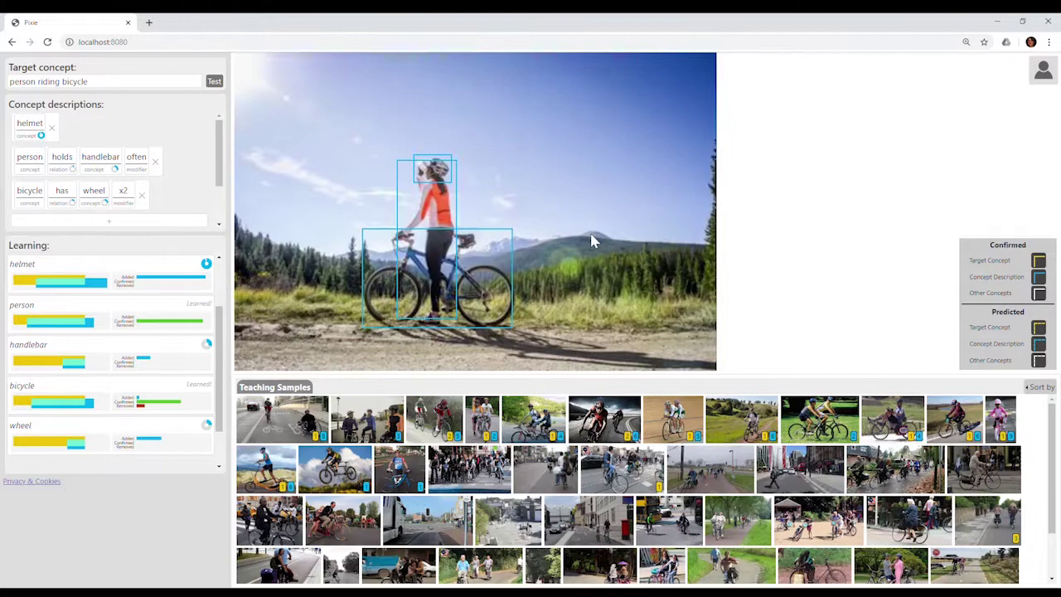
- Examine the predicted regions on the city street and helmeted couple samples, and test the helmet concept to browse its matching images
click(528, 477)
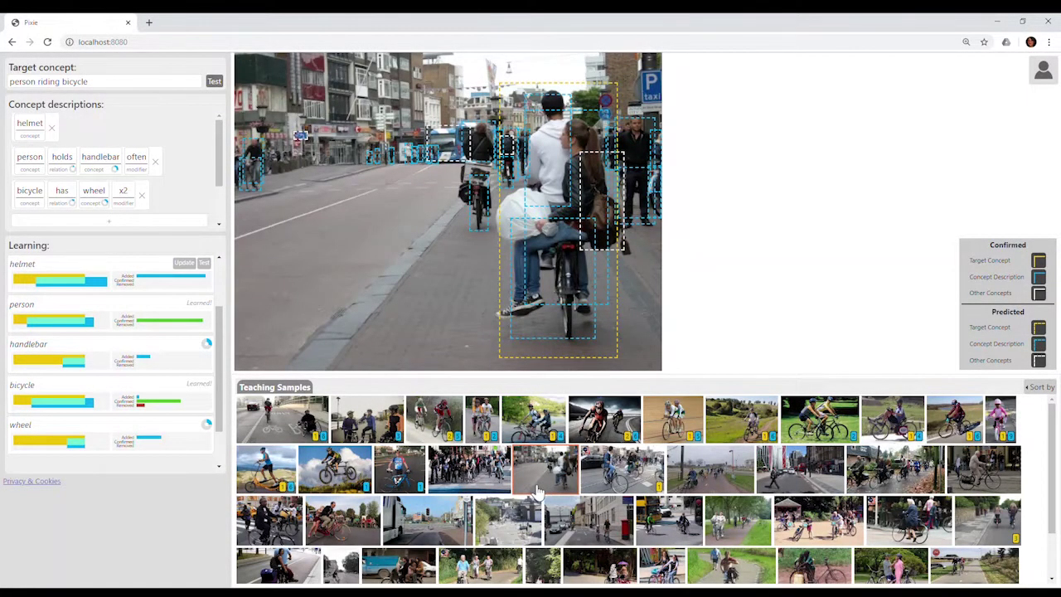
click(891, 512)
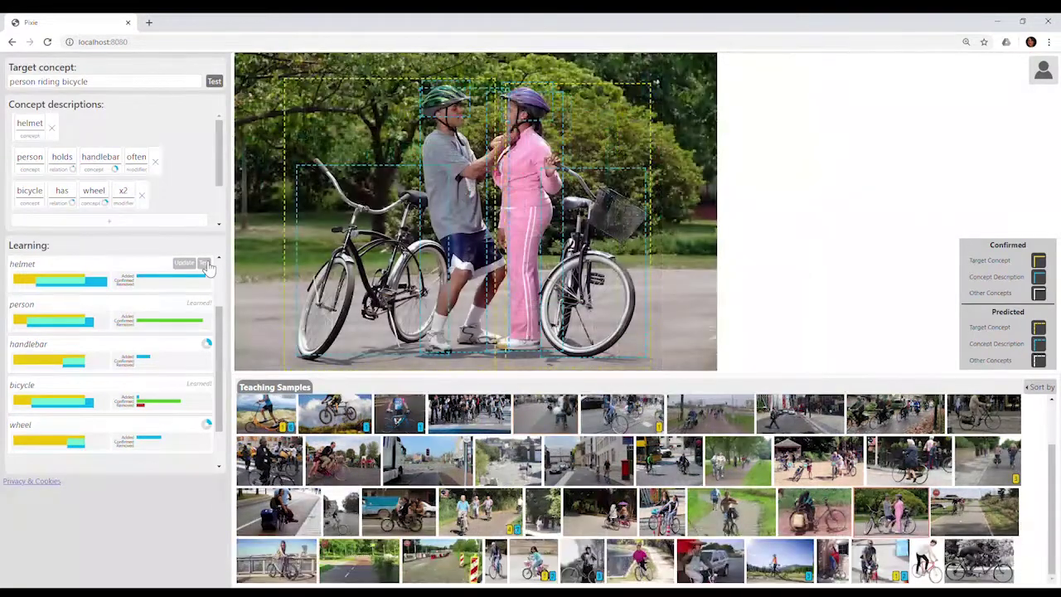
click(204, 265)
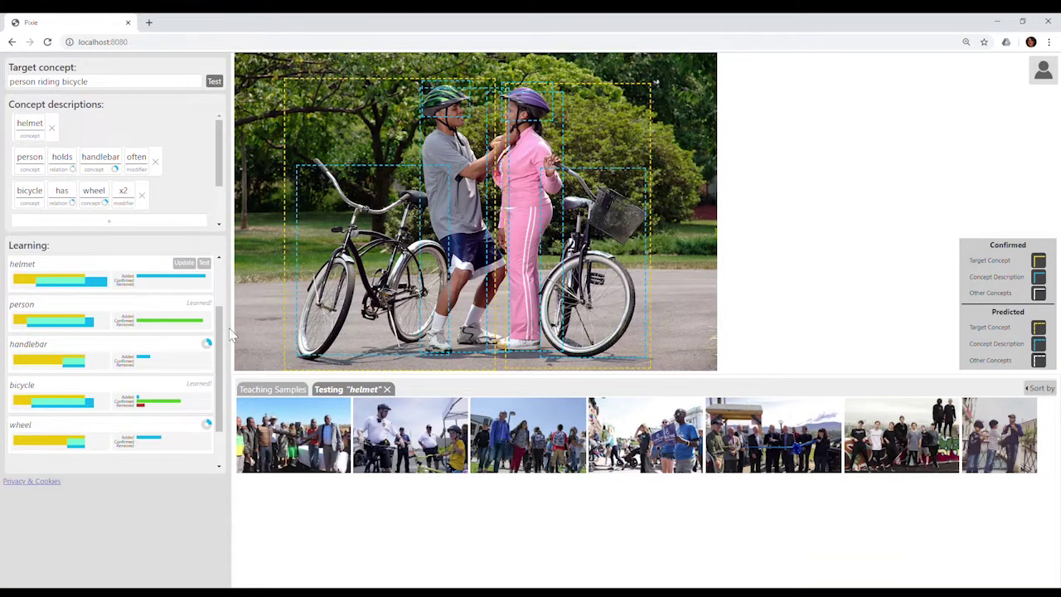
click(386, 388)
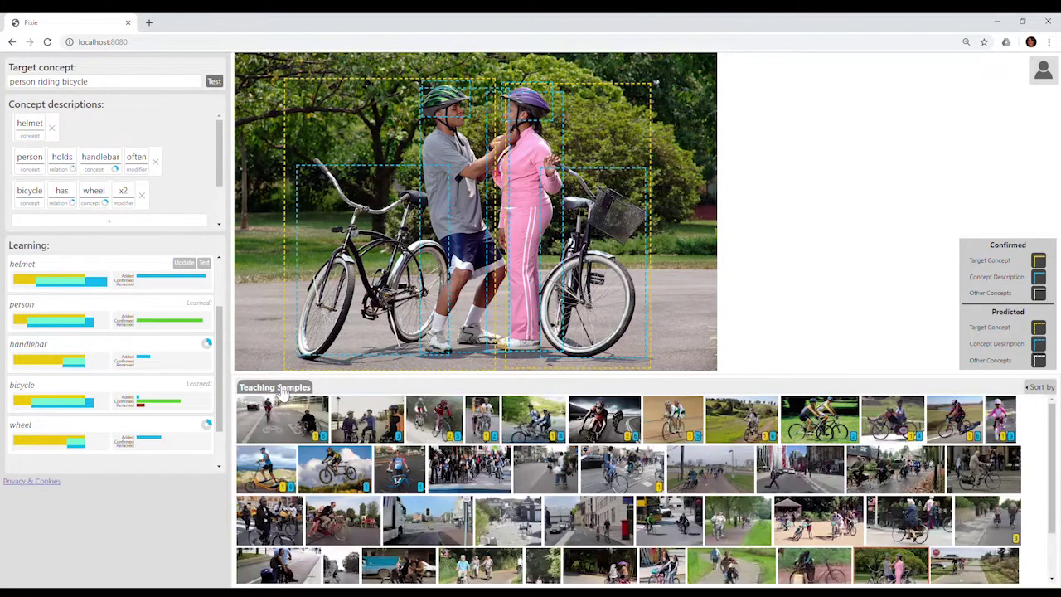
click(208, 263)
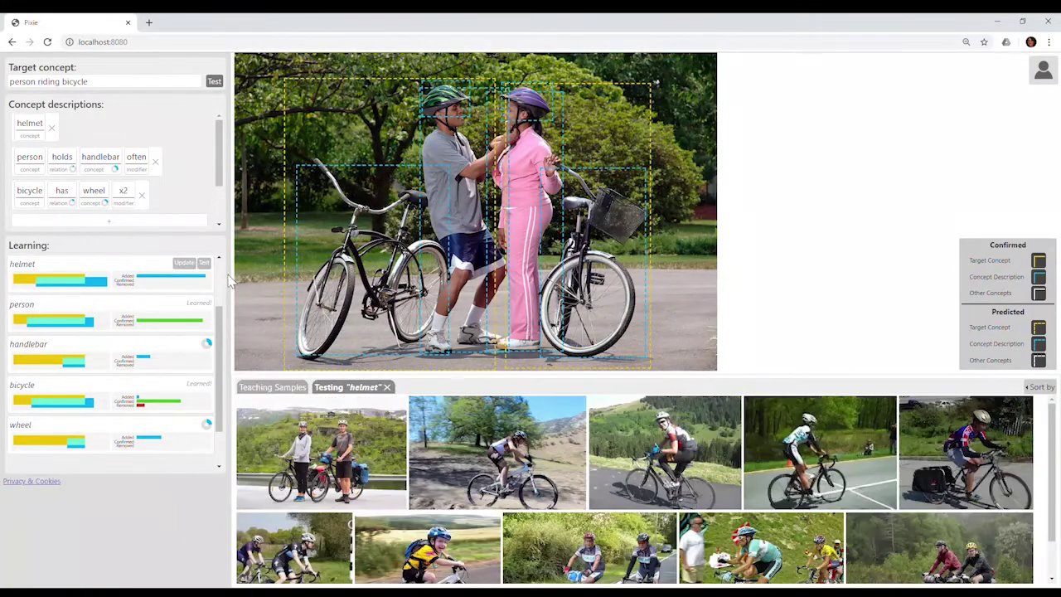
scroll(317, 489, down, 1)
scroll(317, 489, down, 1)
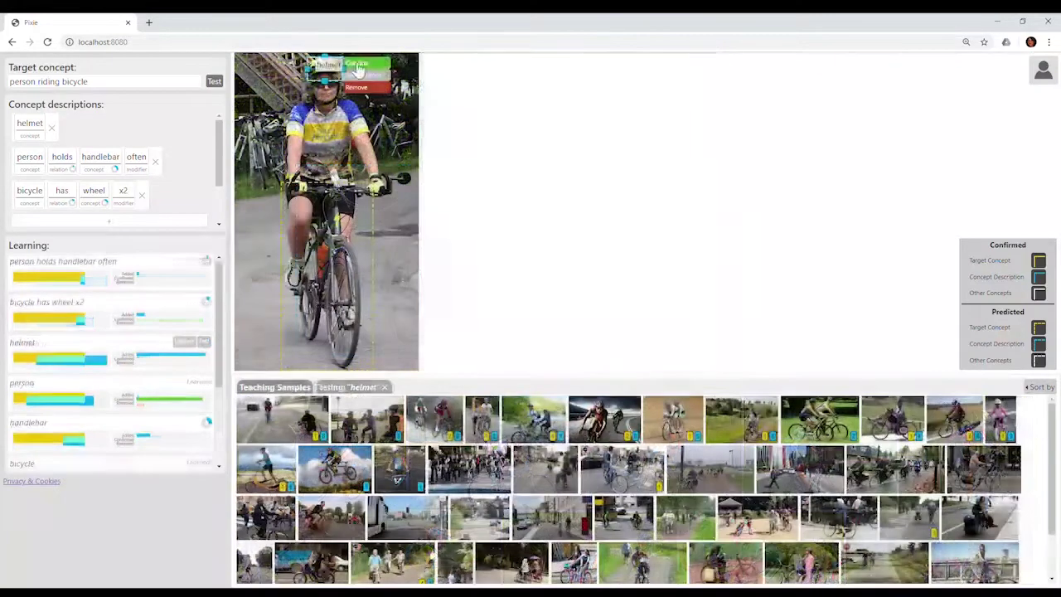
- Confirm the predicted helmet on the cyclist facing the camera and update the helmet concept
click(358, 70)
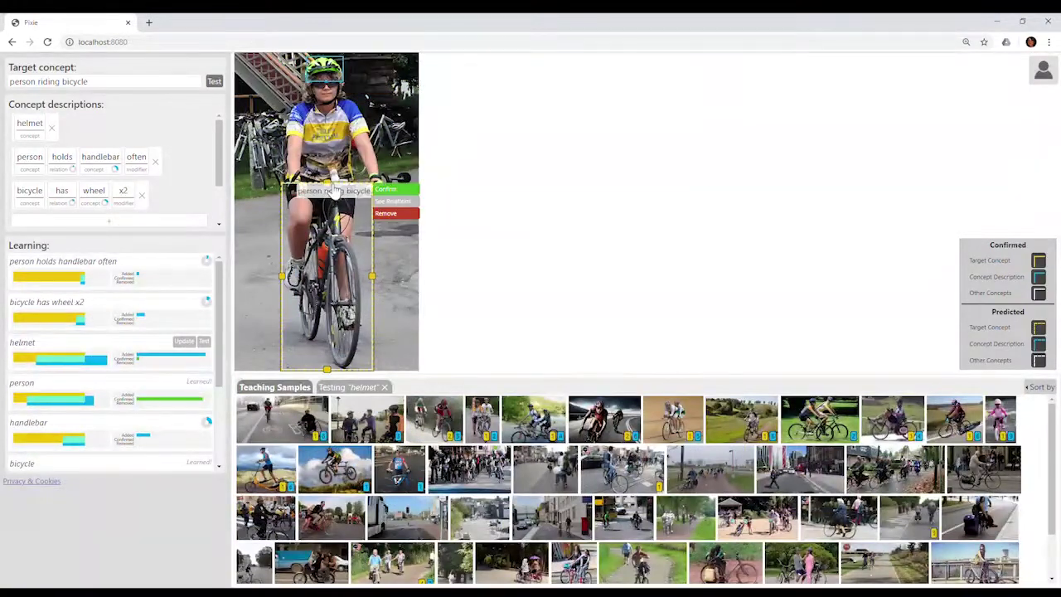
click(185, 342)
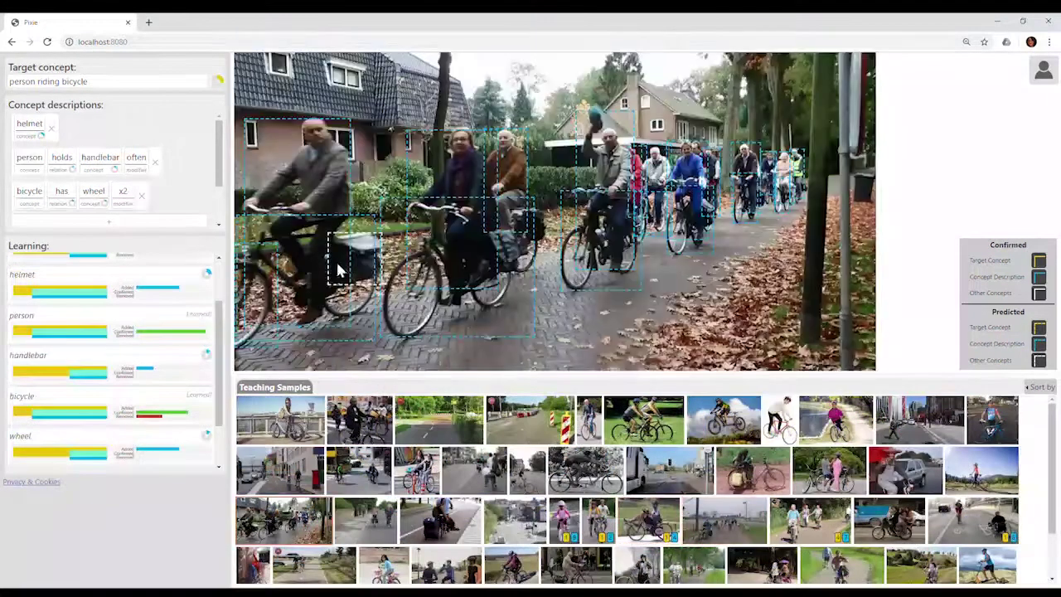
- On the orange elliptical bicycle sample, box the rider with the bicycle as "person riding bicycle" and the rider's headgear as "helmet"
click(983, 570)
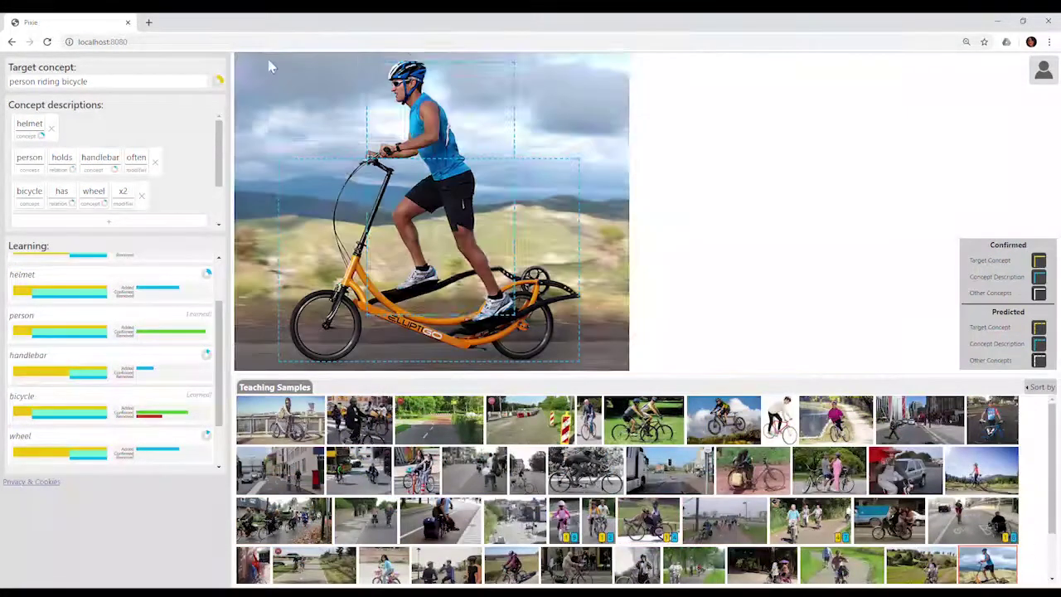
drag(267, 60, 587, 367)
text(person riding bicycle)
key(Return)
drag(429, 58, 384, 84)
text(helmet)
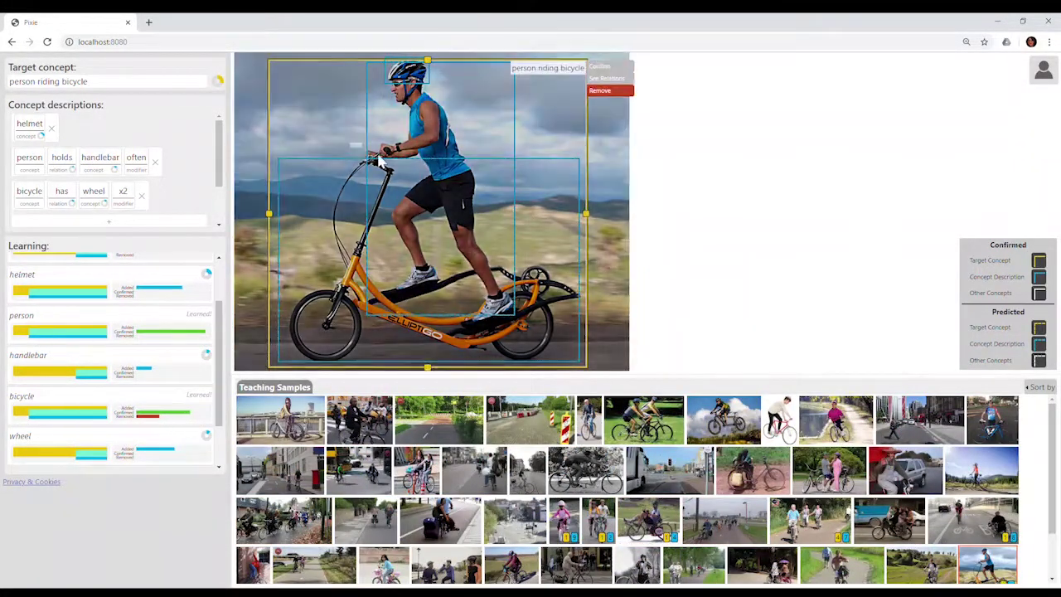